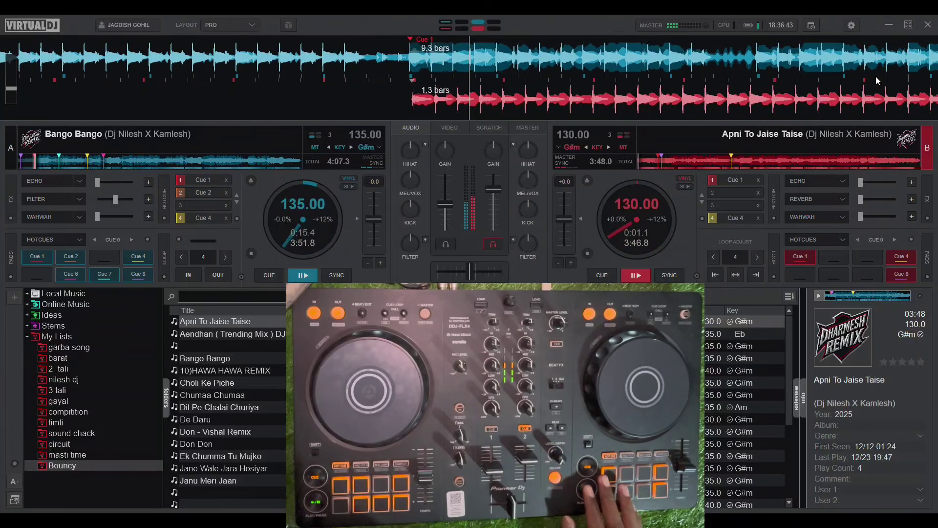
Sync deck B's tempo to deck A's 135 BPM, and reset deck B's pitch to +0.0
click(668, 276)
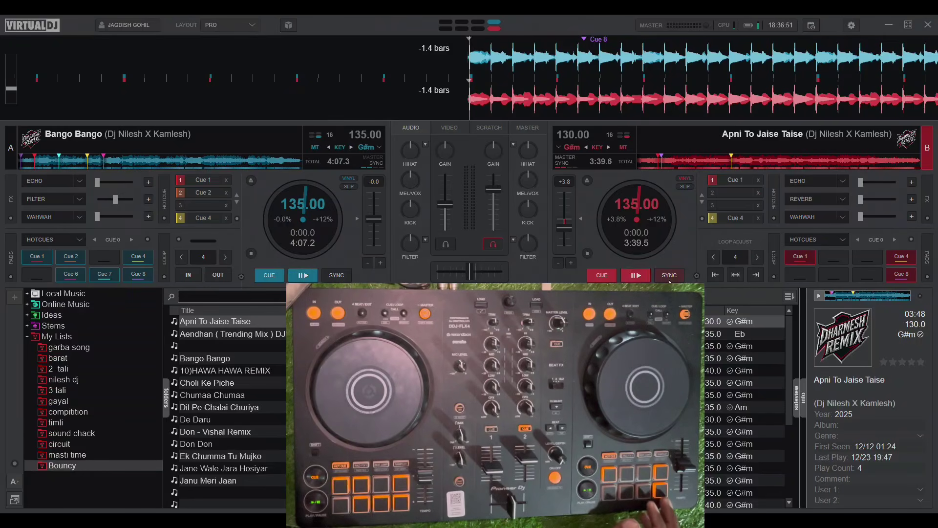
click(578, 217)
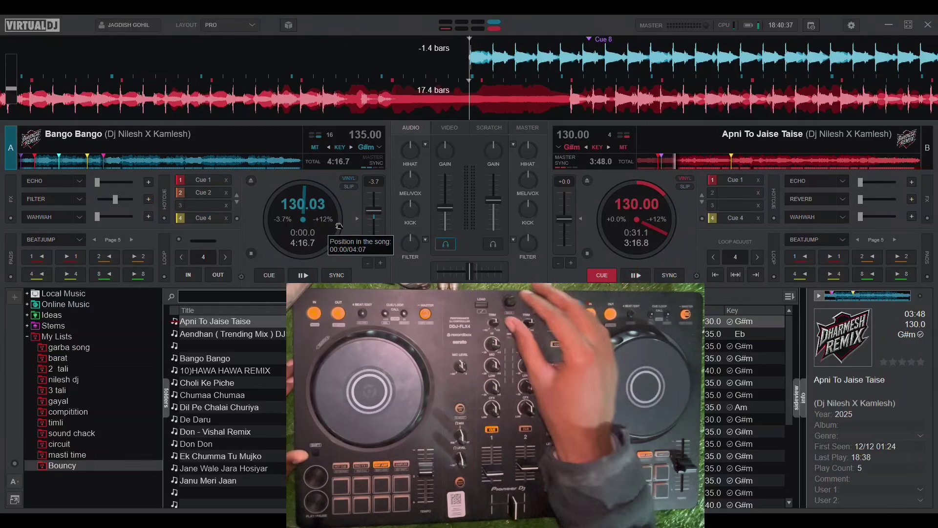
Browse down the Bouncy track list as far as the track Aaj Mere Yaar Ki Shadi Hai
key(Down)
key(Down)
key(Down)
key(Down)
key(Down)
key(Down)
key(Down)
key(Down)
key(Down)
key(Down)
key(Down)
key(Down)
key(Down)
key(Down)
key(Down)
key(Down)
key(Down)
key(Down)
key(Down)
key(Down)
key(Down)
key(Down)
key(Down)
key(Down)
key(Down)
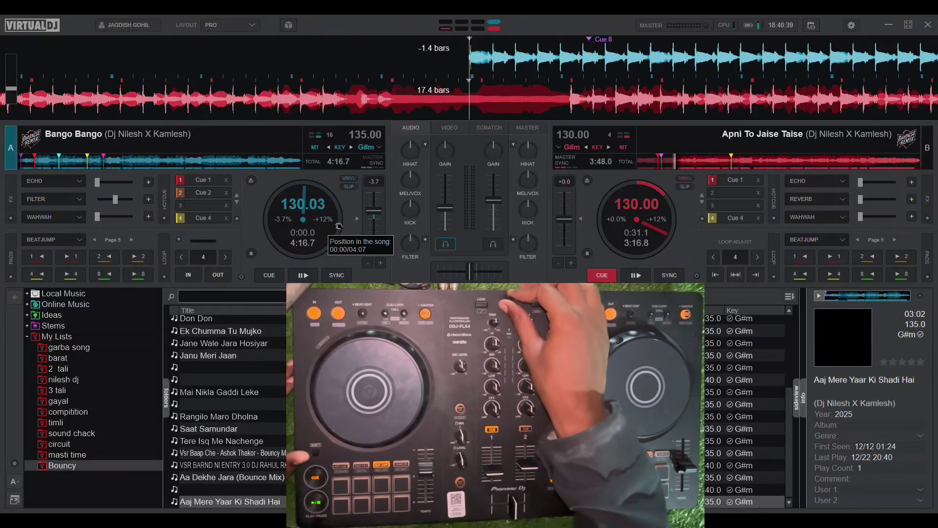
Browse back up the Bouncy track list and highlight the track Khallas
key(Up)
key(Up)
key(Up)
key(Up)
key(Up)
key(Up)
key(Up)
key(Up)
key(Up)
key(Up)
key(Up)
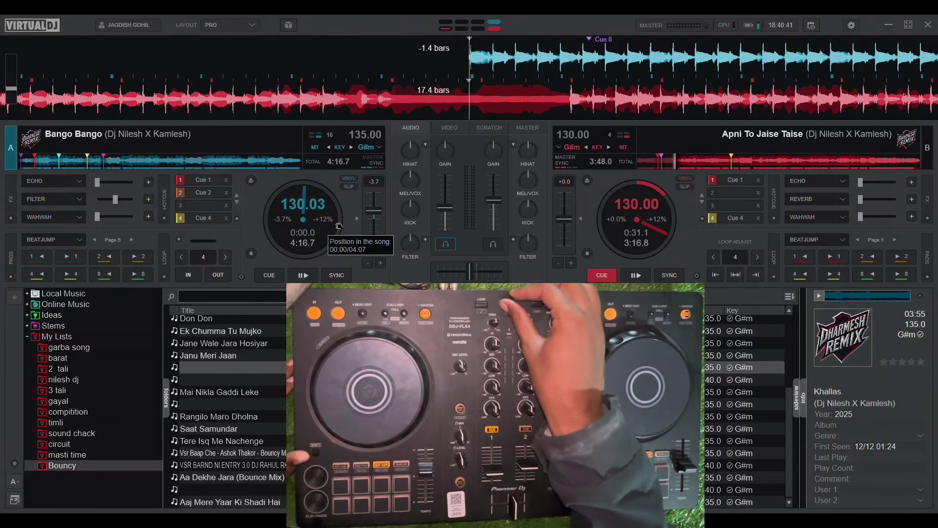